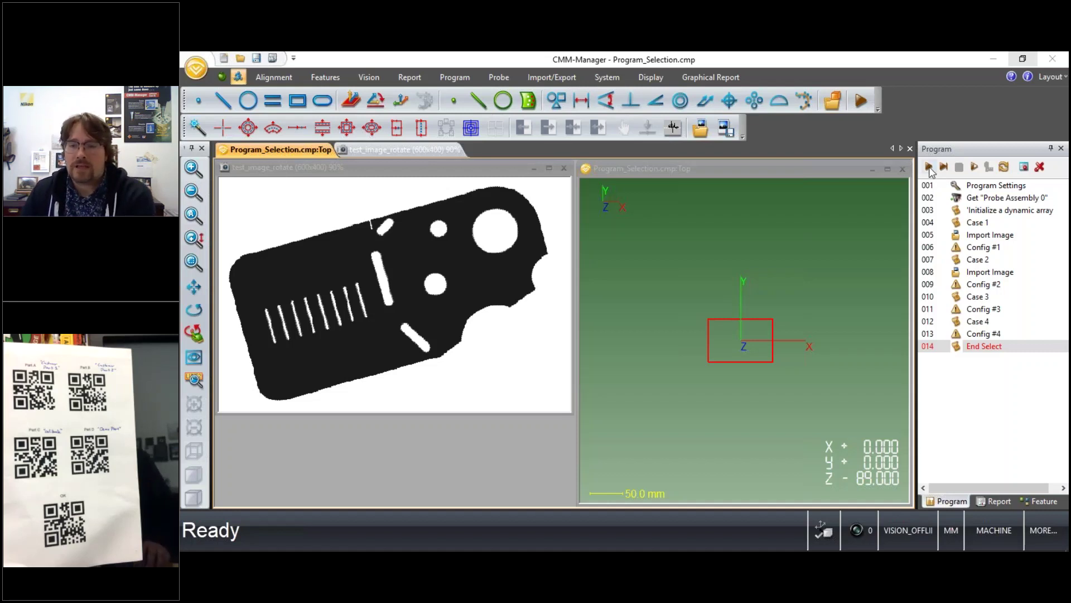
Run the program and submit blades 1–3 as A, C and B Part Config, blade 4 Empty
left_click(928, 167)
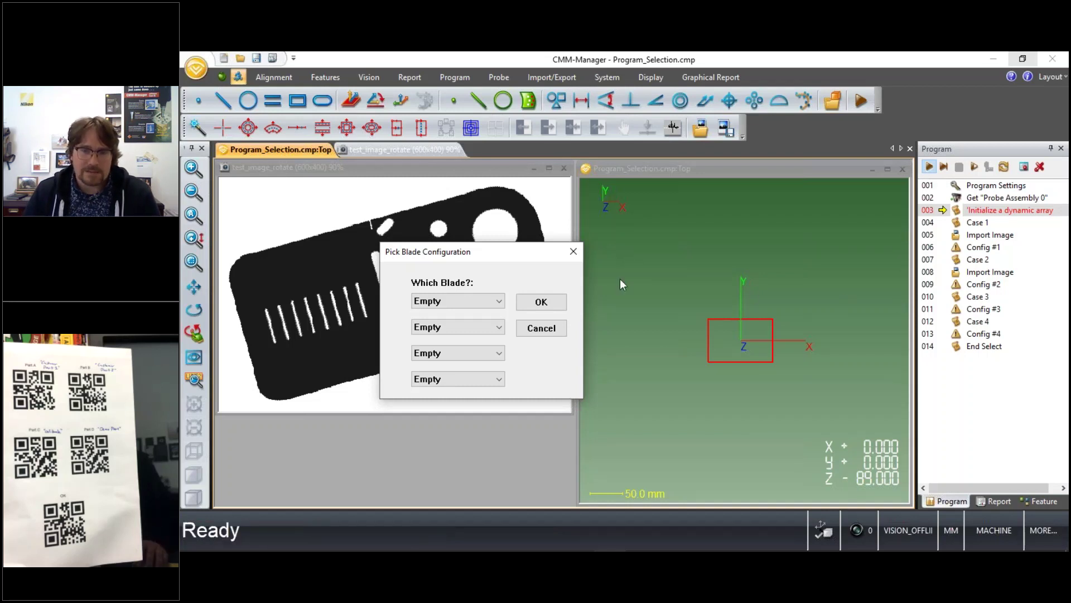
left_click(484, 302)
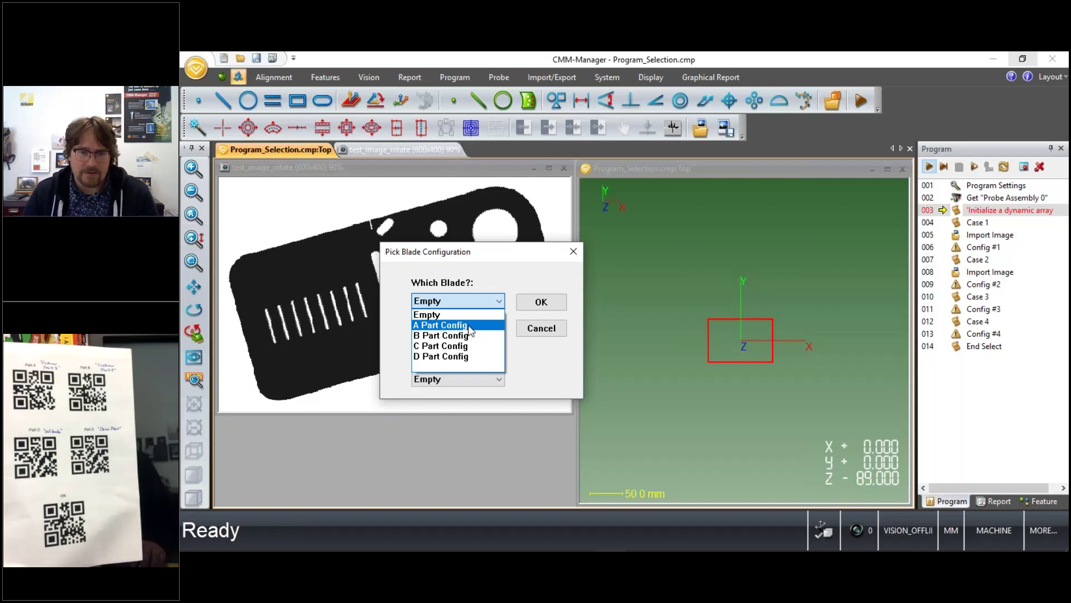
left_click(468, 324)
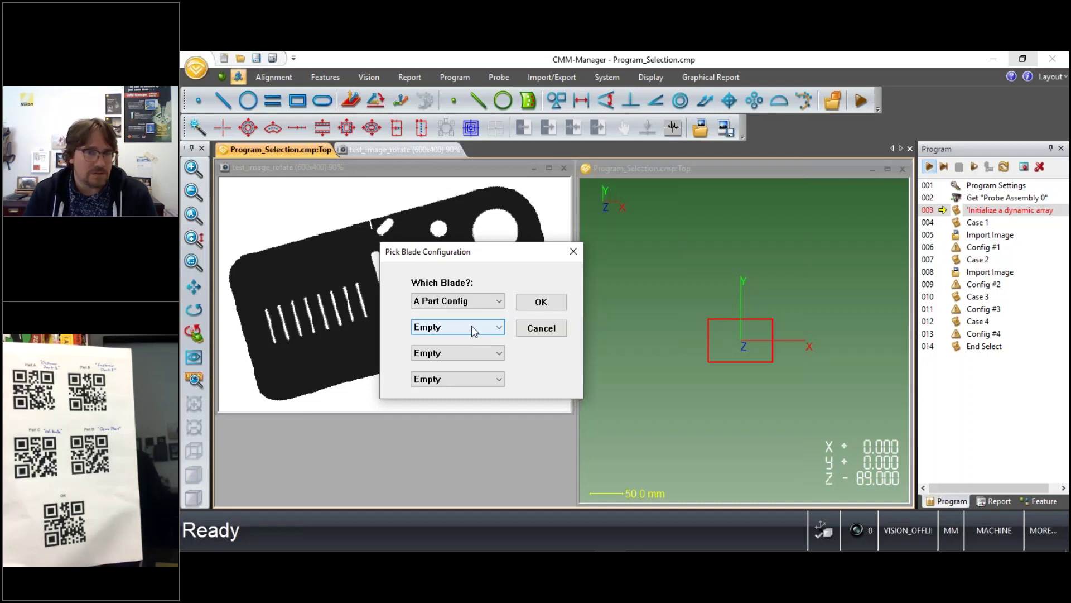
left_click(472, 327)
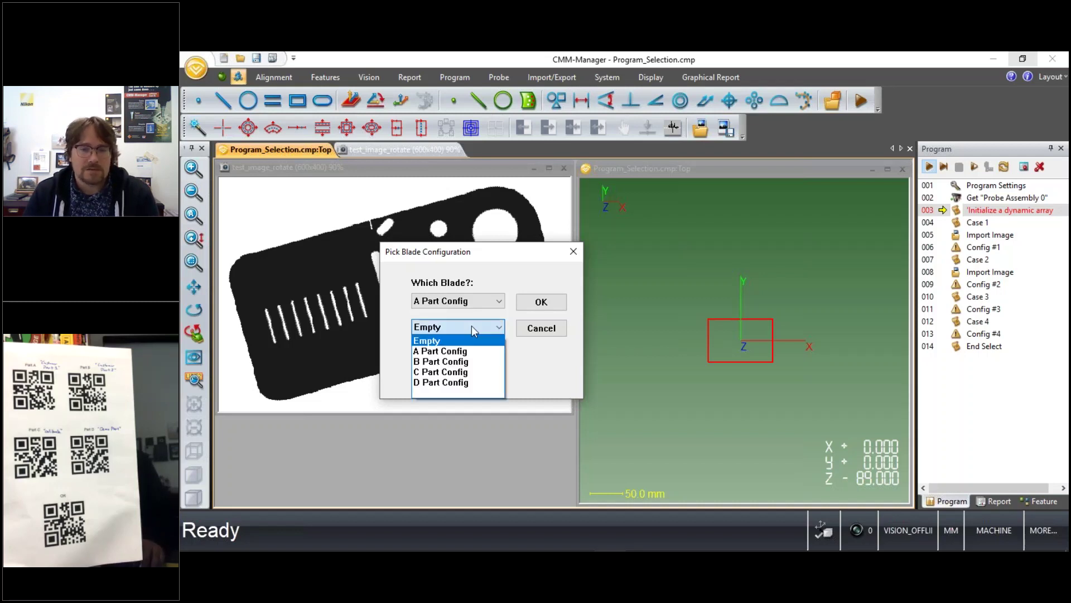
left_click(459, 372)
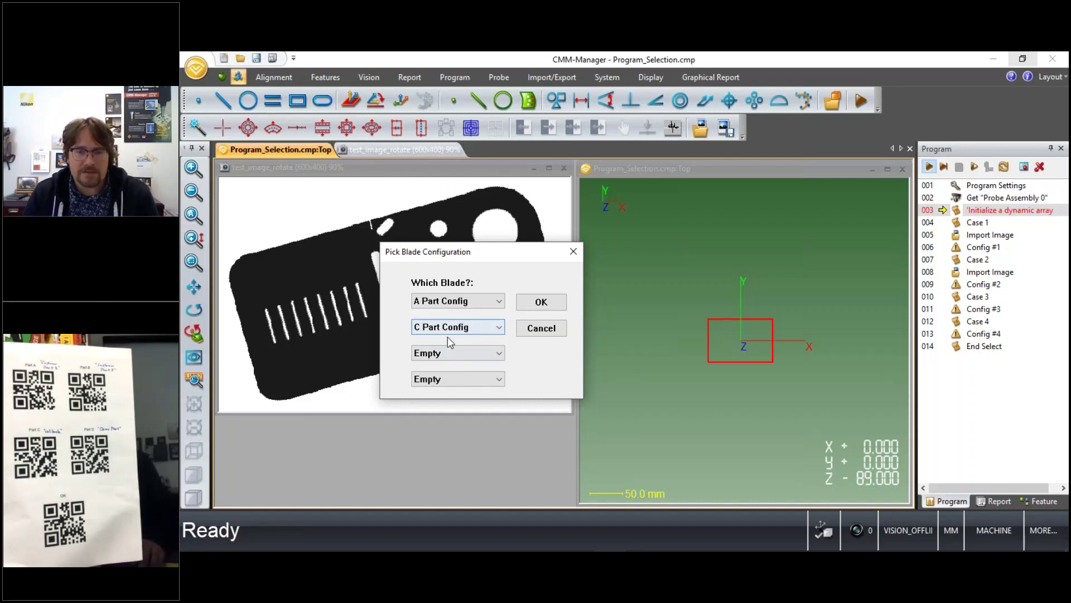
left_click(459, 353)
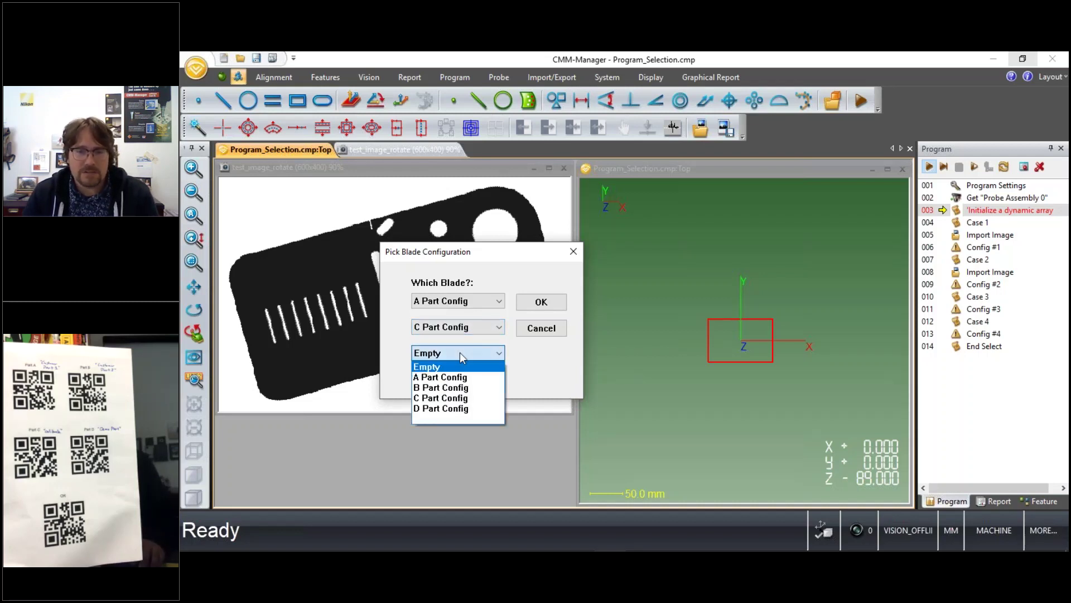
left_click(464, 388)
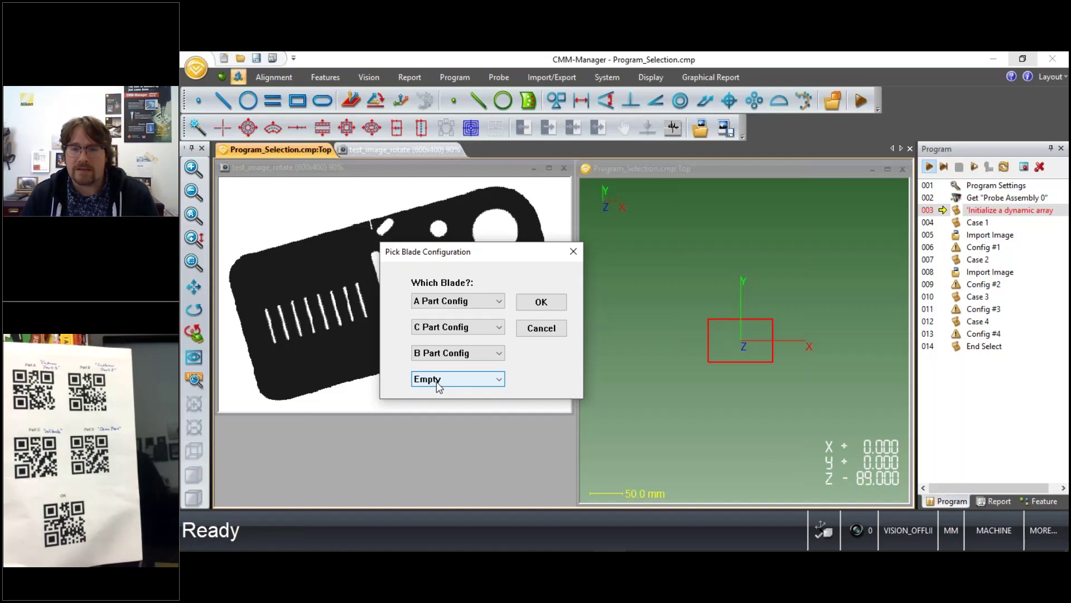
left_click(541, 301)
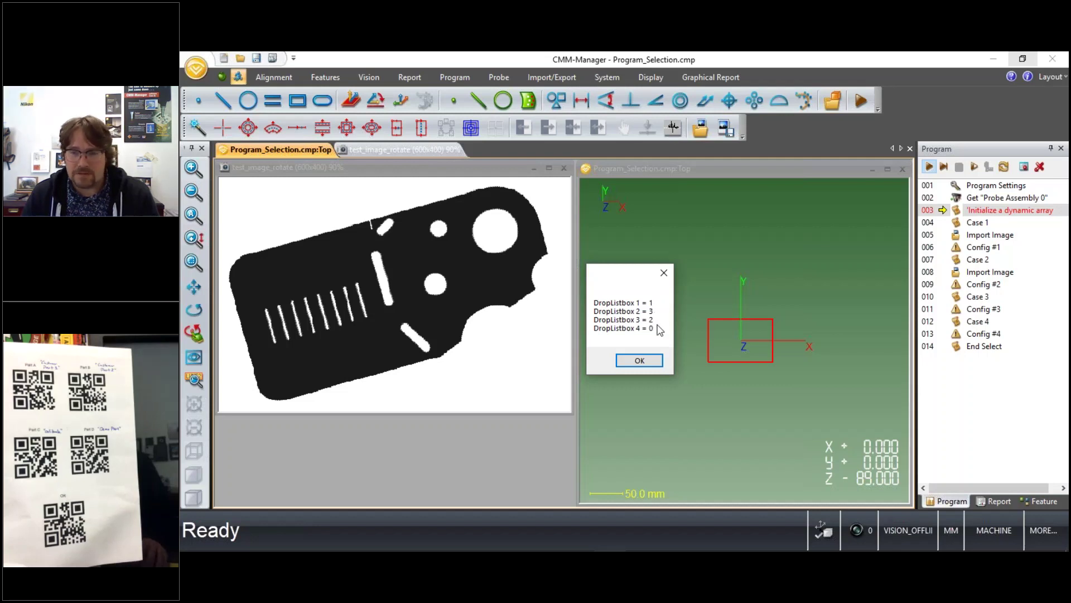
Dismiss the DropListbox results message and acknowledge the Config #1 prompt
left_click(645, 364)
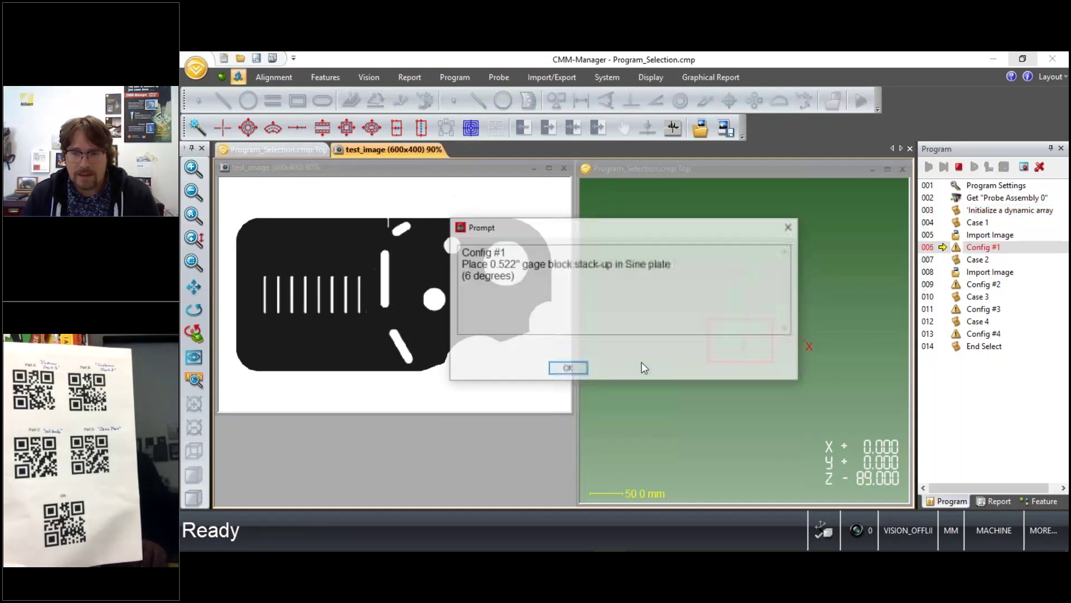
left_click(568, 369)
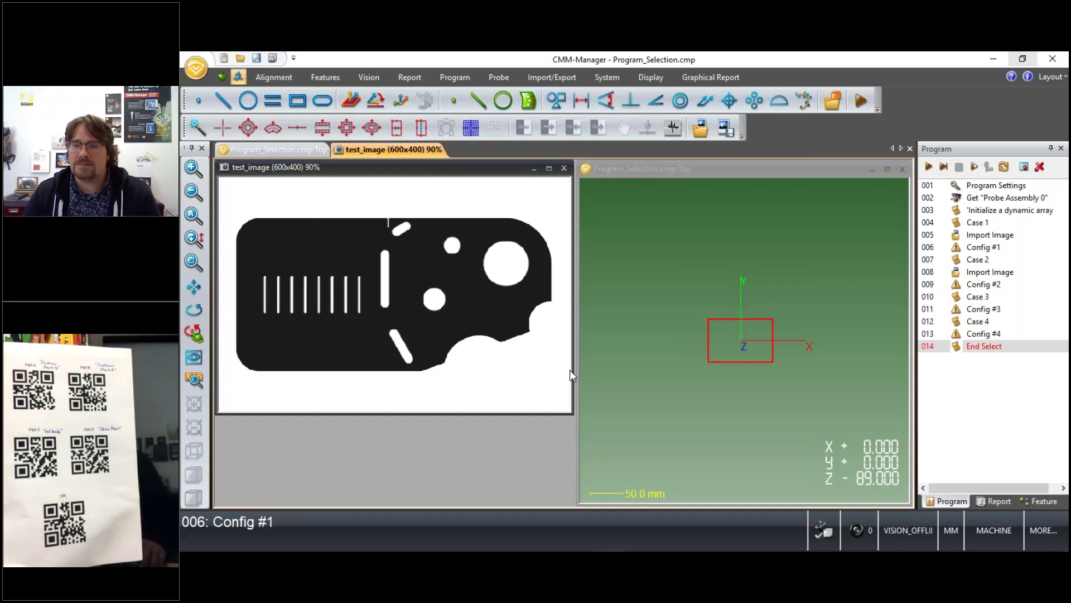
Rerun the program and enter A Part Config into all four Which Blade boxes
left_click(929, 167)
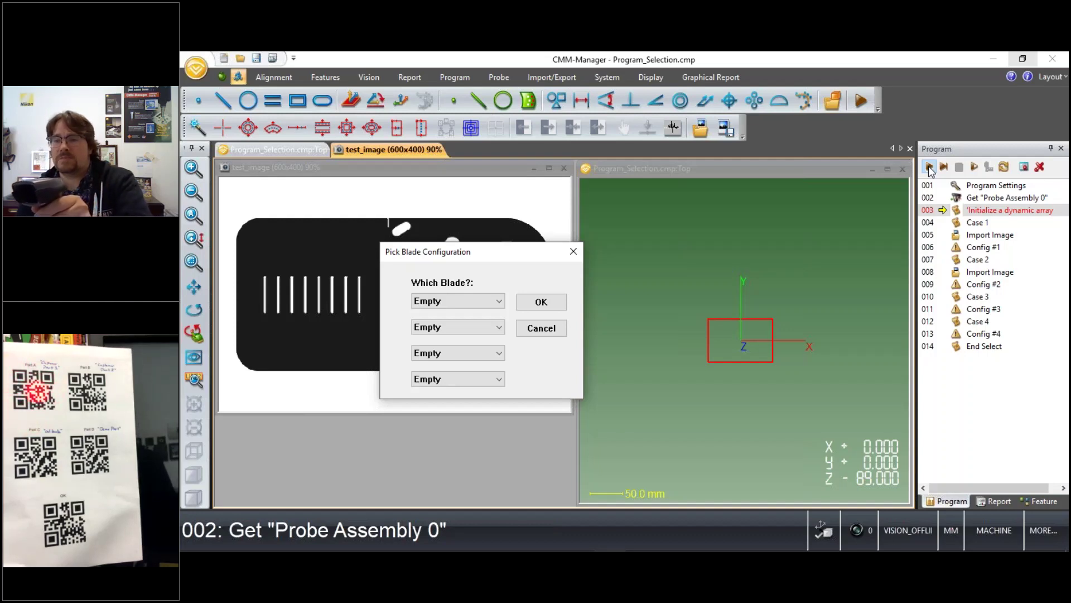
type("A Part Config")
key("Tab")
type("A Part Config")
key("Tab")
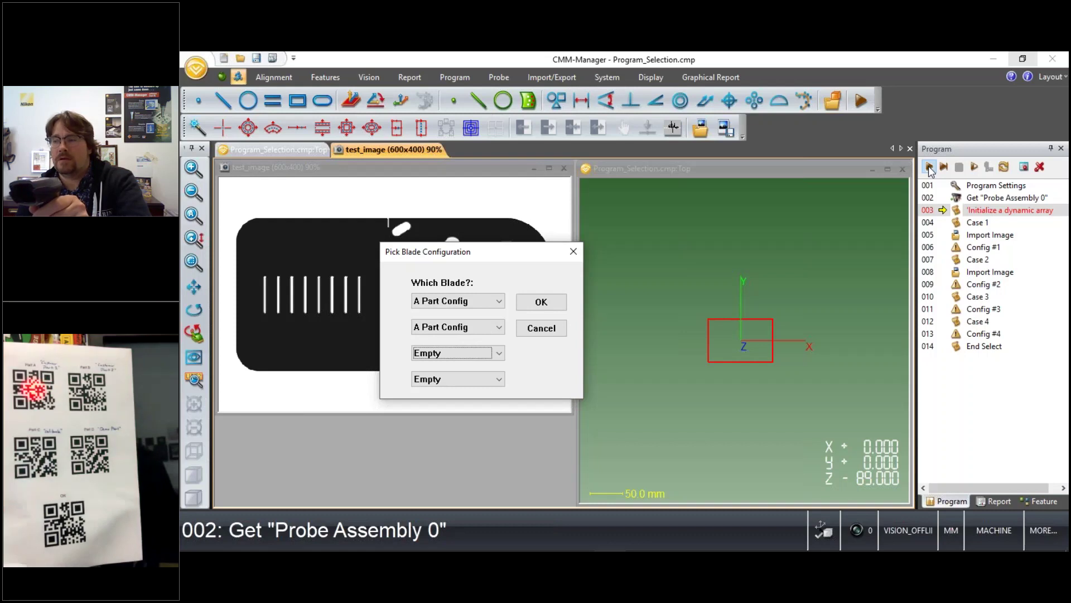
type("A Part Config")
key("Tab")
type("A Part Config")
key("Tab")
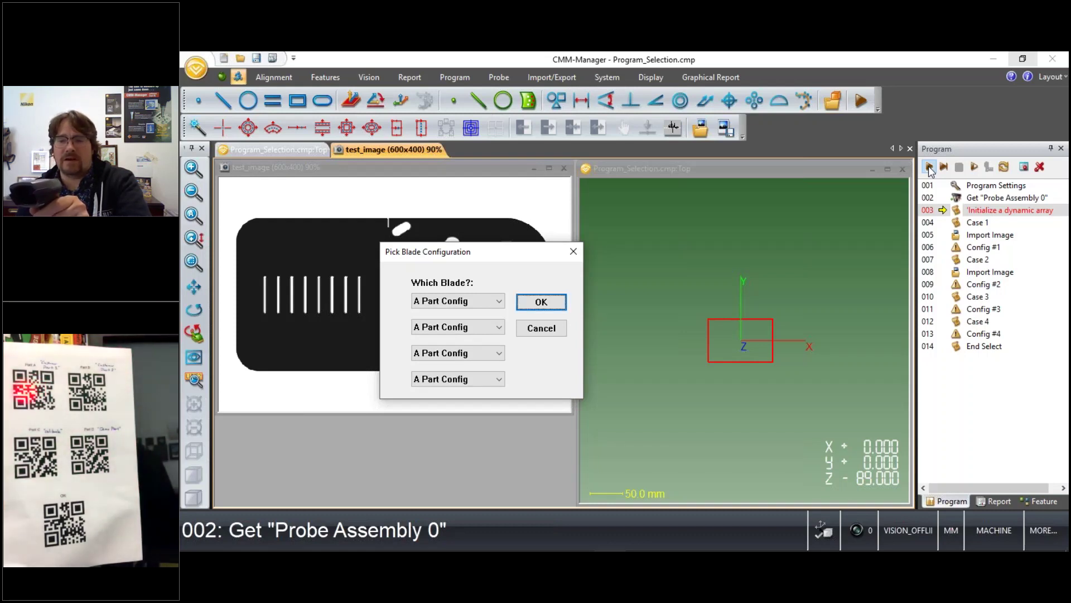
Submit the configuration, then dismiss the results message and the Config #1 prompt
key("Return")
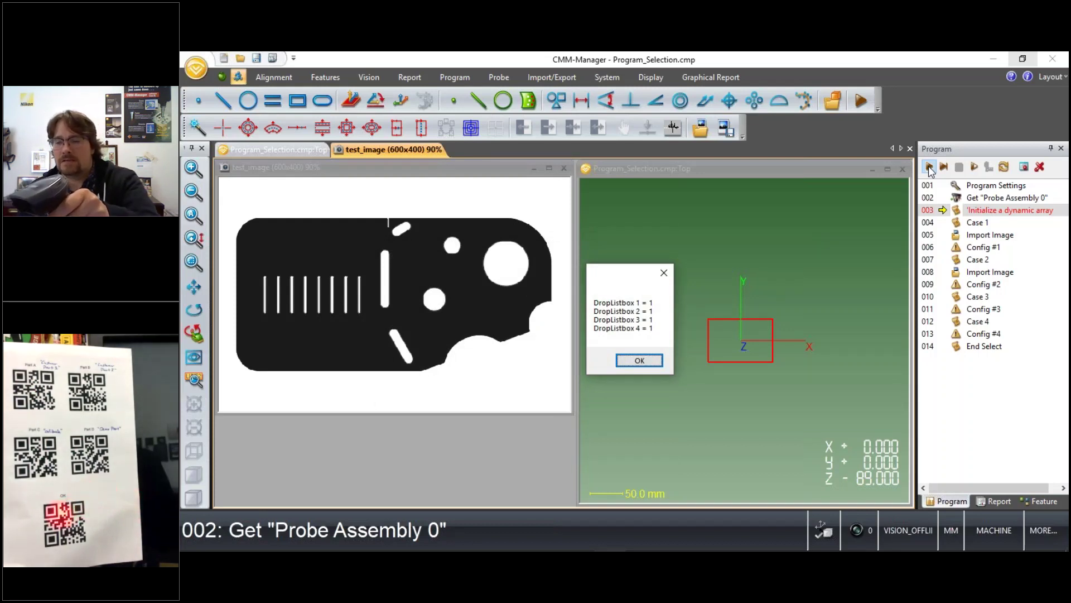
key("Return")
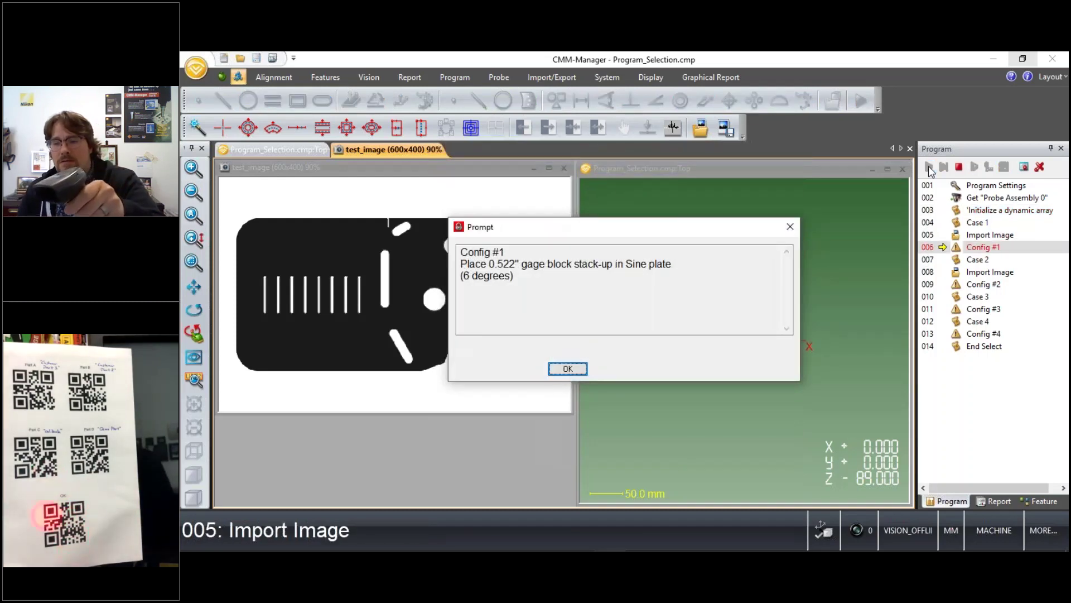
key("Return")
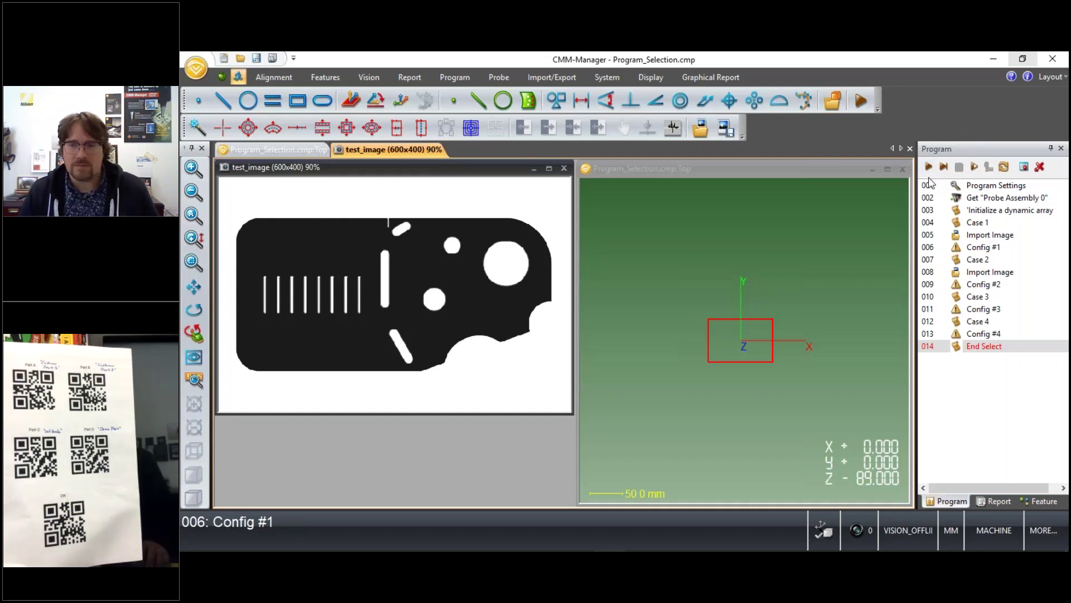
Rerun the program with blades B, B, C, D Part Config, submit, and dismiss the results
left_click(928, 167)
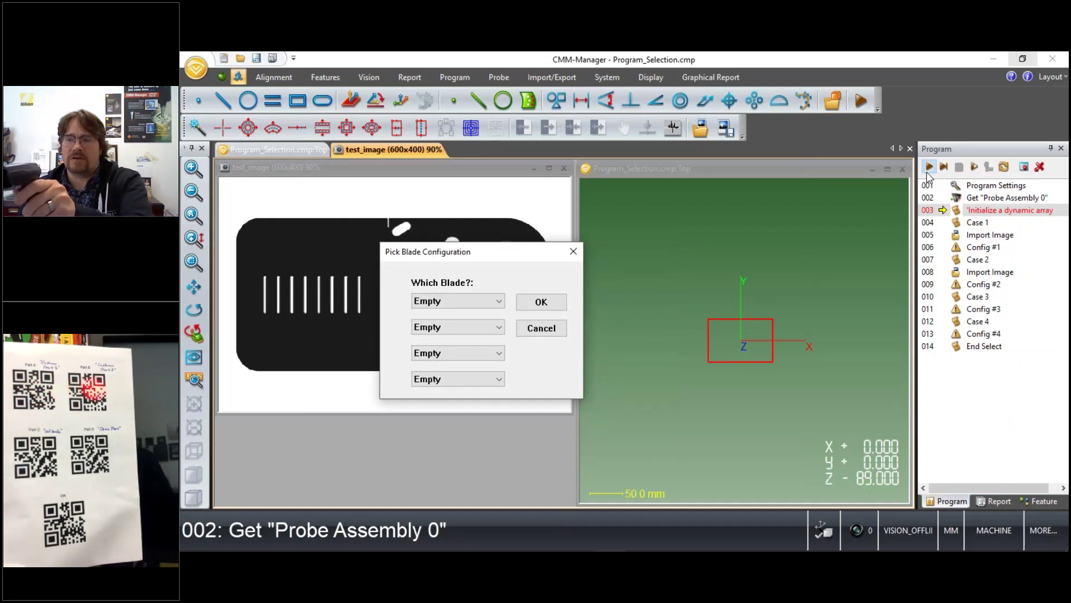
type("B Part Config")
key("Tab")
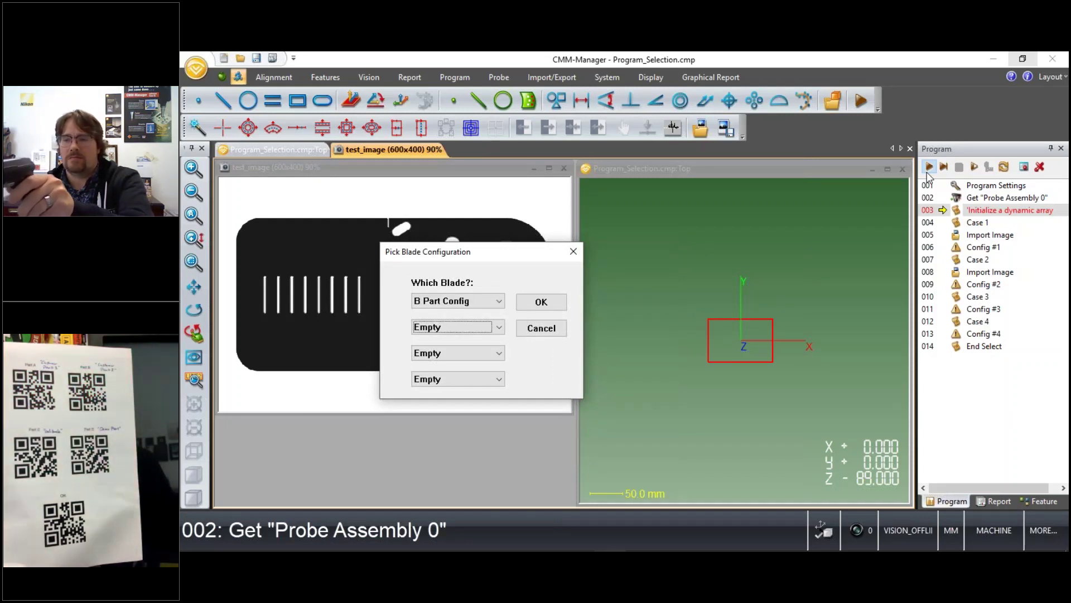
type("B Part Config")
key("Tab")
type("C Part Config")
key("Tab")
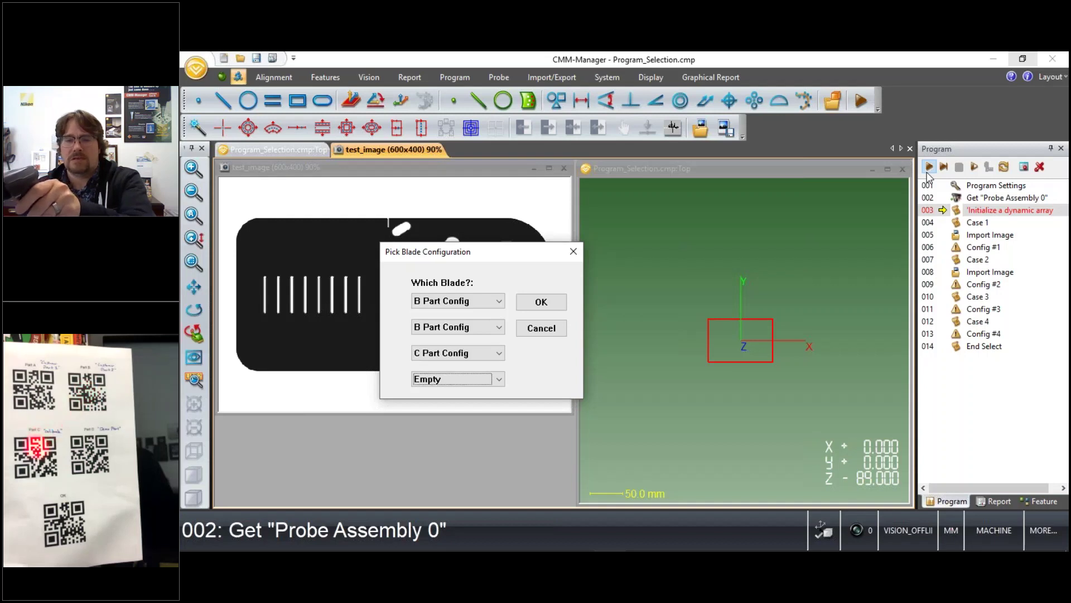
type("D Part Config")
key("Tab")
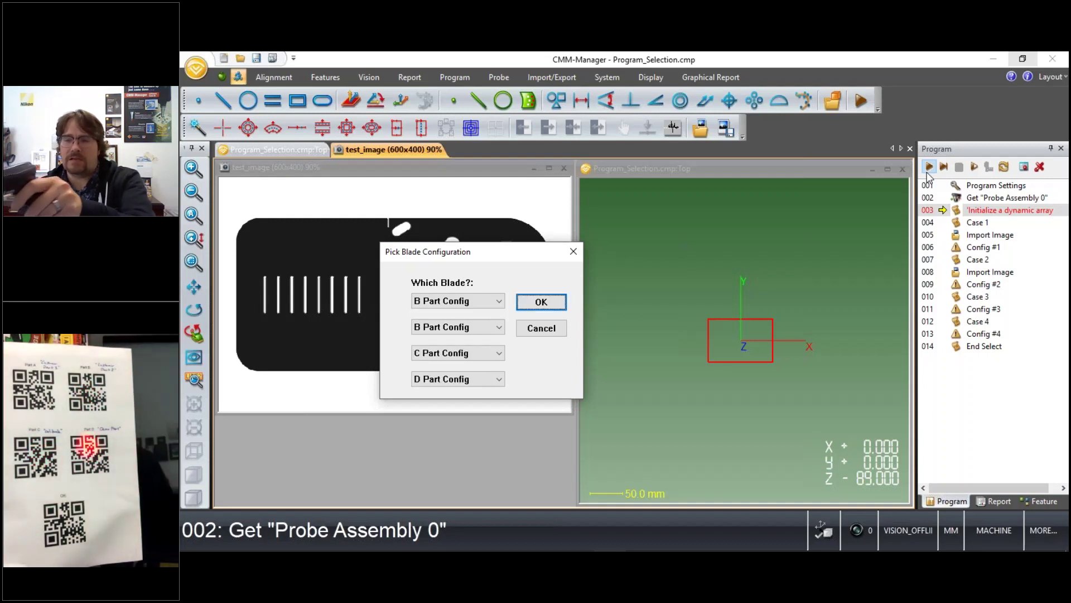
key("Return")
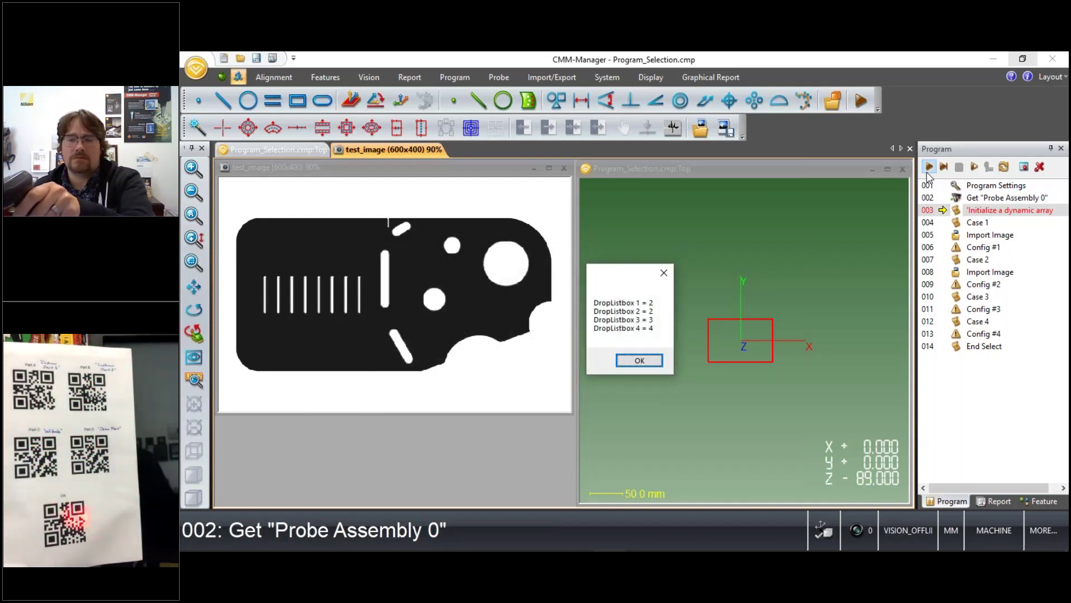
key("Return")
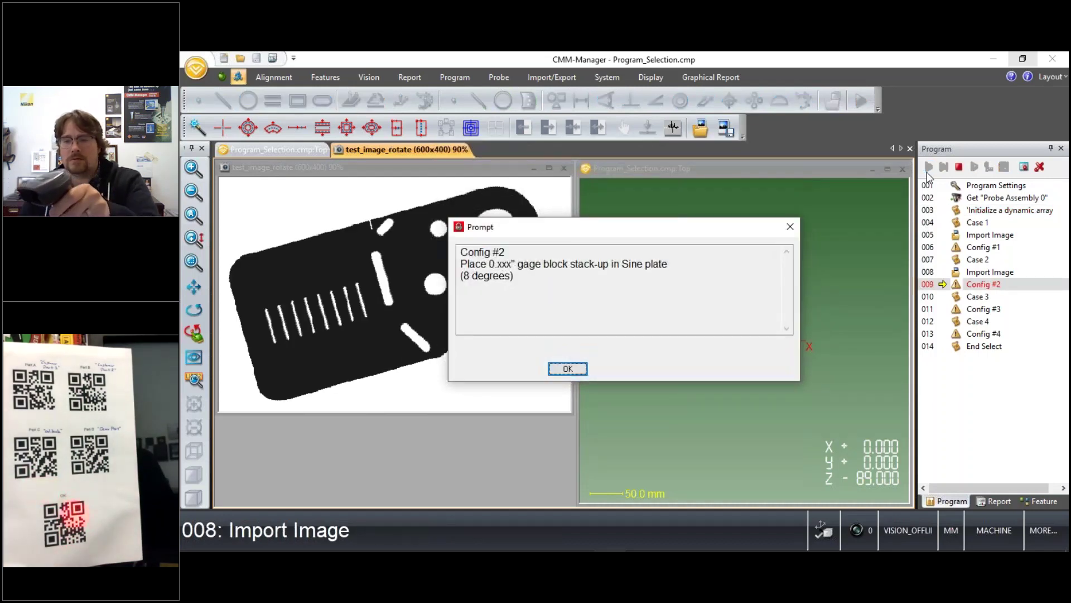